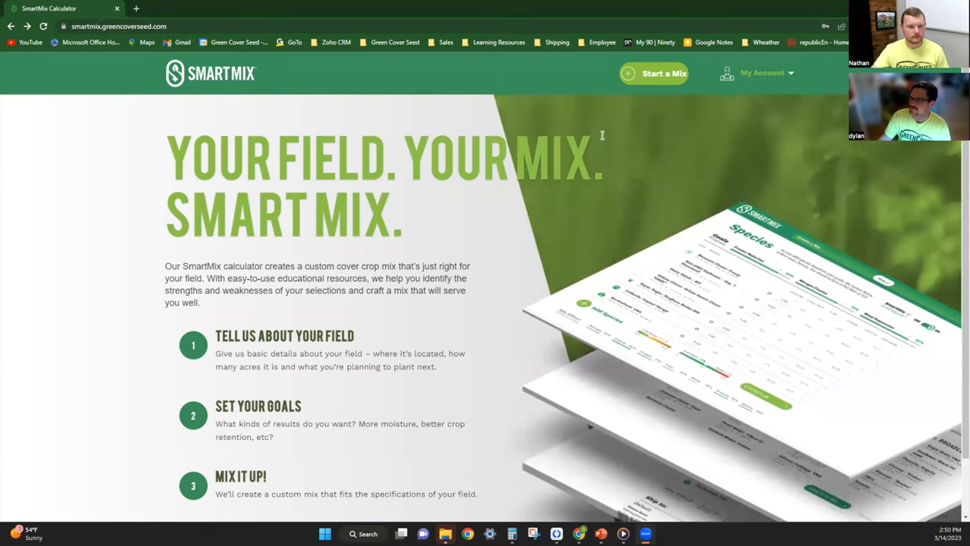
Step: Start a new mix named Grandpas East 40 covering 40 acres
click(758, 72)
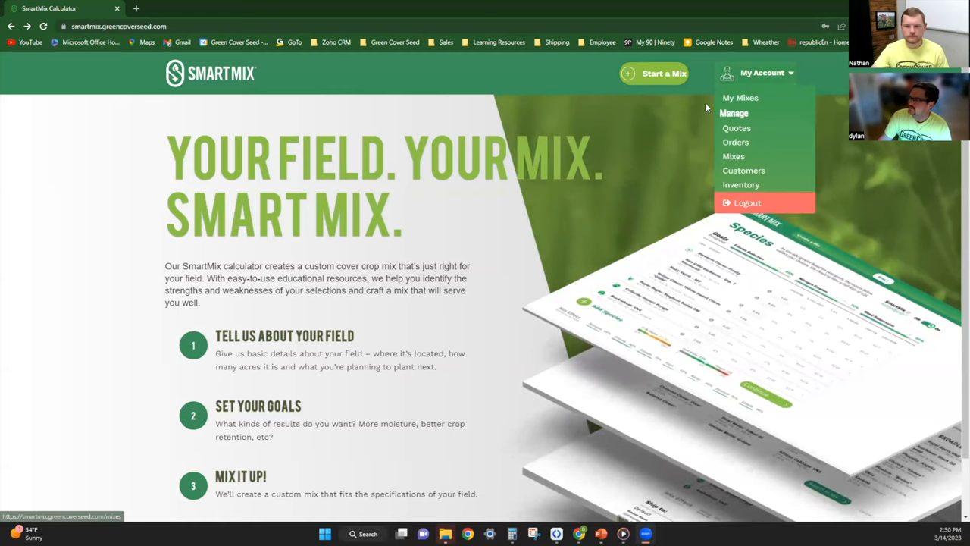
click(649, 105)
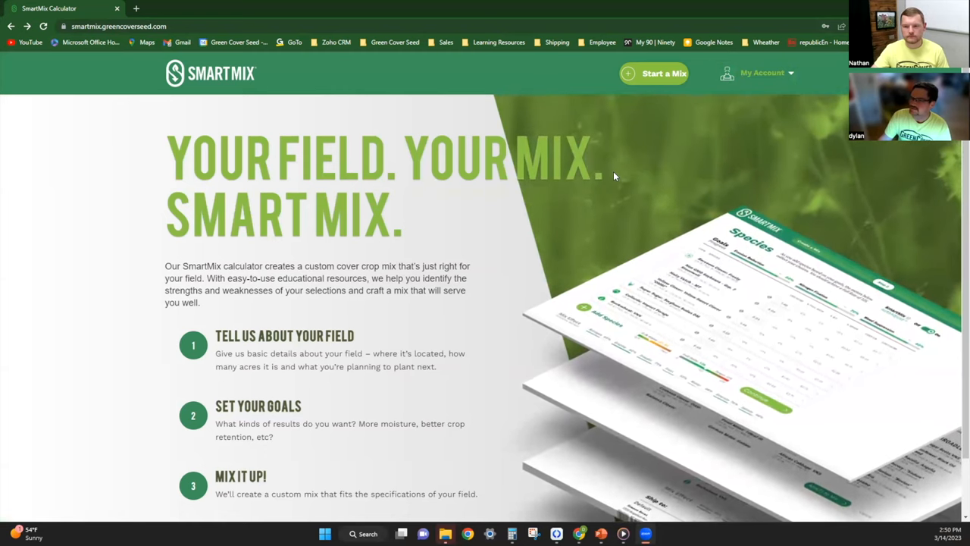
click(656, 73)
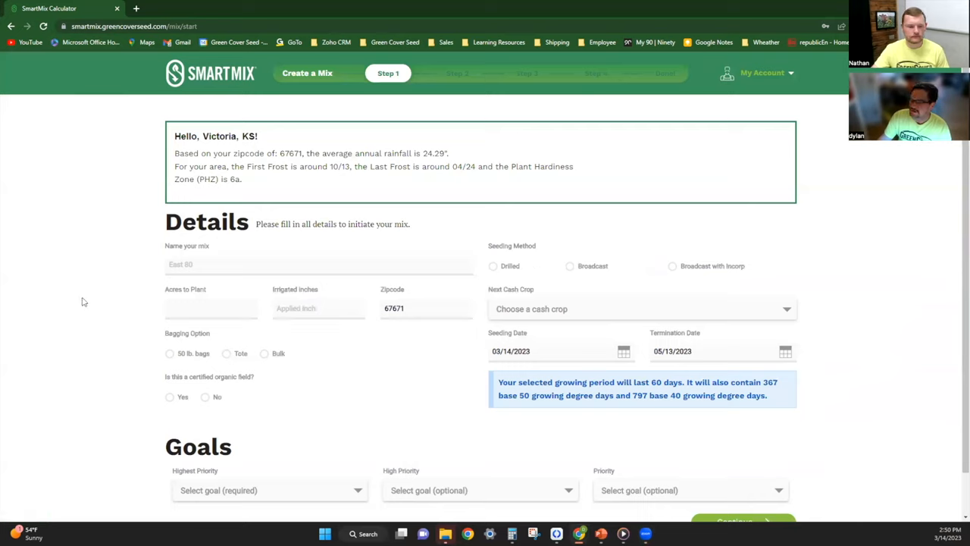
click(173, 262)
text(Grandpas East 40)
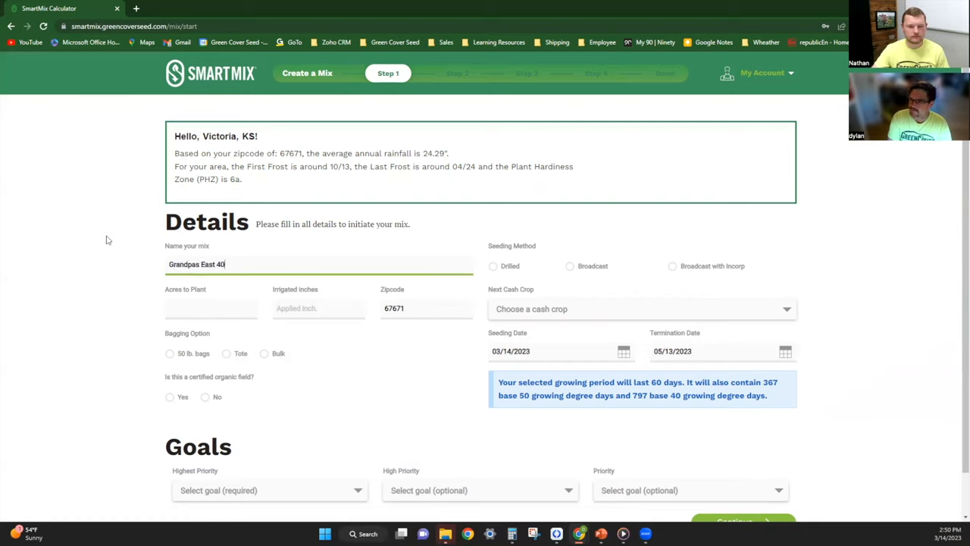
key(Tab)
text(40)
key(Tab)
key(Tab)
Step: Check the irrigated inches and zipcode entries and choose tote delivery for the seed
click(333, 306)
click(429, 304)
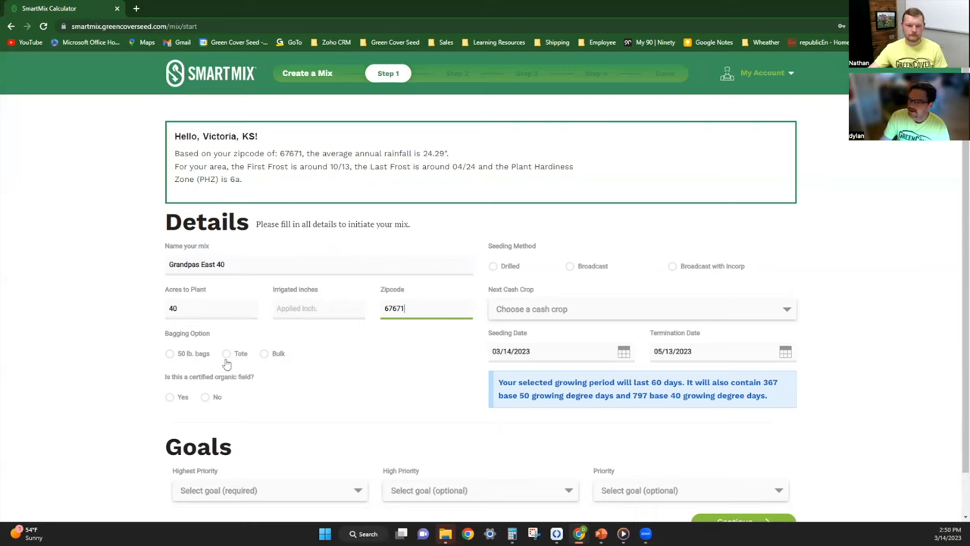
click(225, 354)
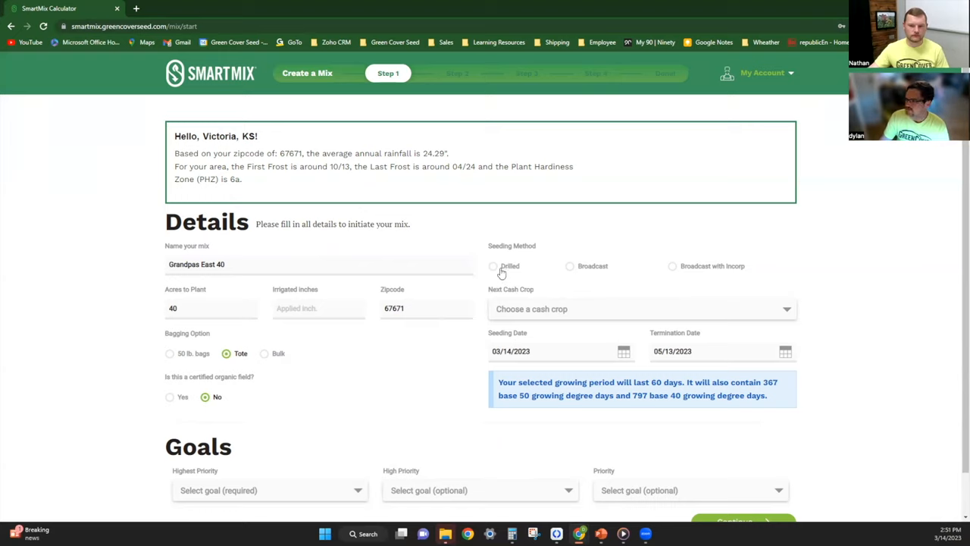
Step: Set the seeding method to drilled with Wheat as the next cash crop
click(498, 271)
click(556, 309)
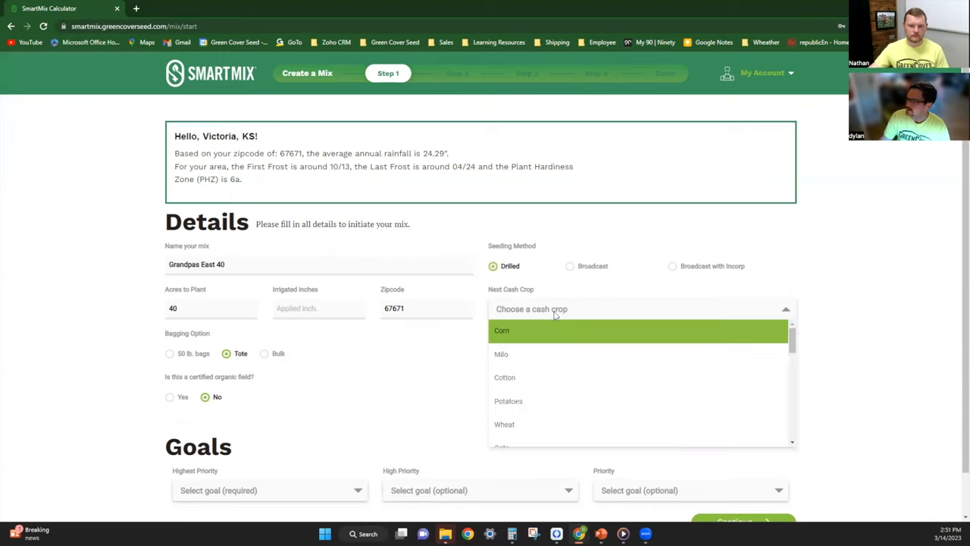
scroll(531, 381, down, 1)
click(518, 382)
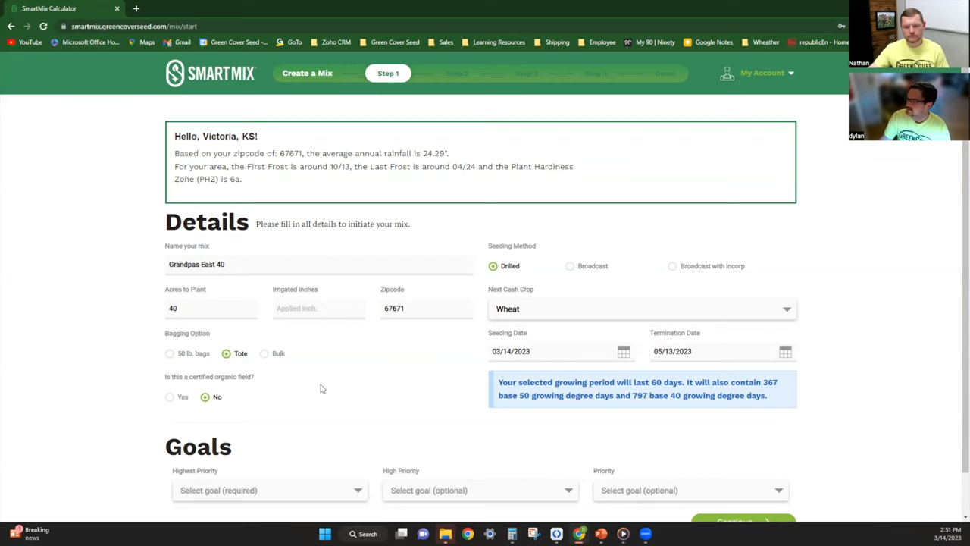
scroll(321, 389, down, 1)
Step: Make Supplemental Grazing the highest priority goal
click(351, 453)
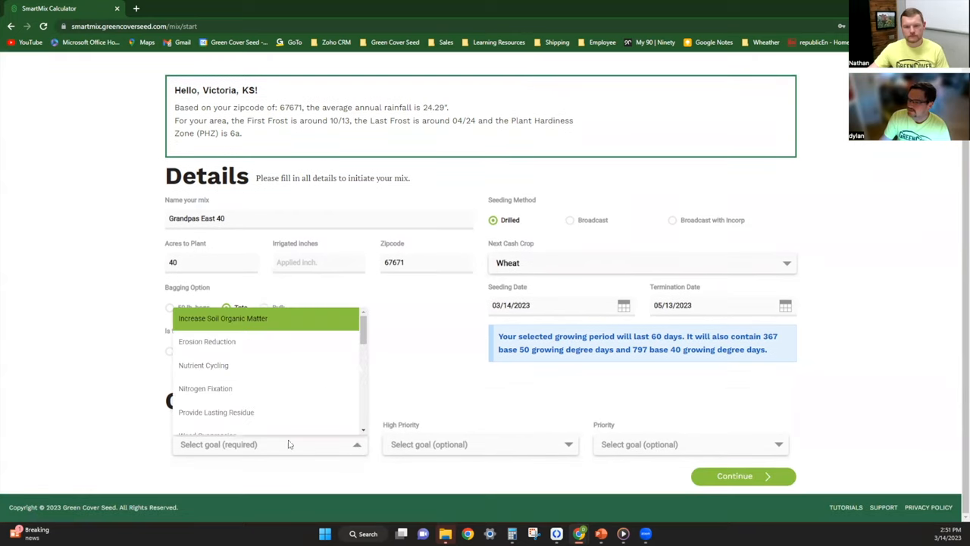
click(364, 412)
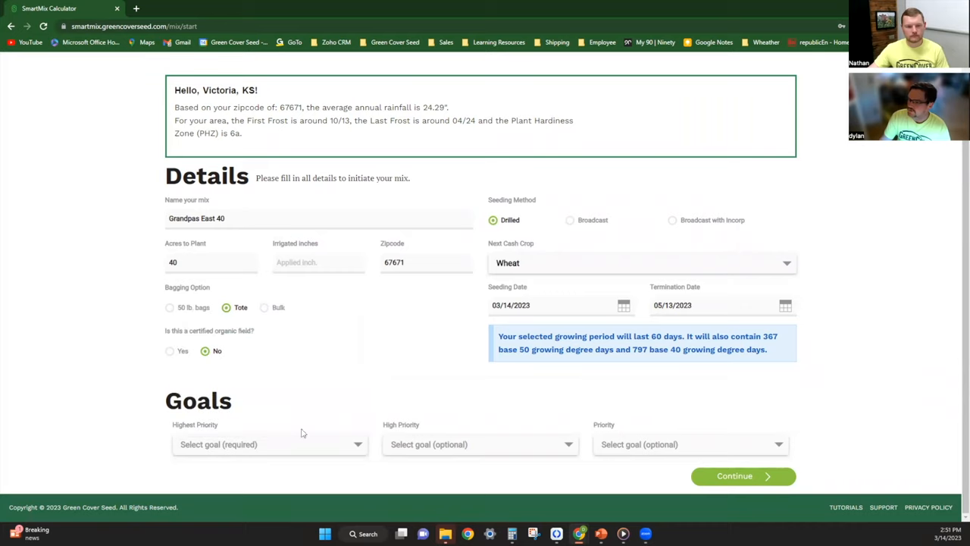
click(353, 448)
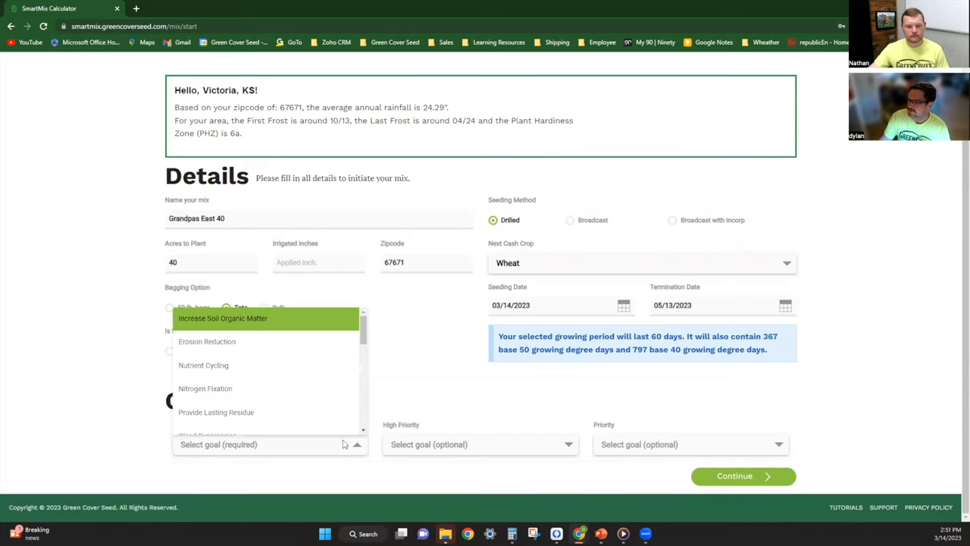
scroll(285, 394, down, 1)
scroll(278, 400, down, 1)
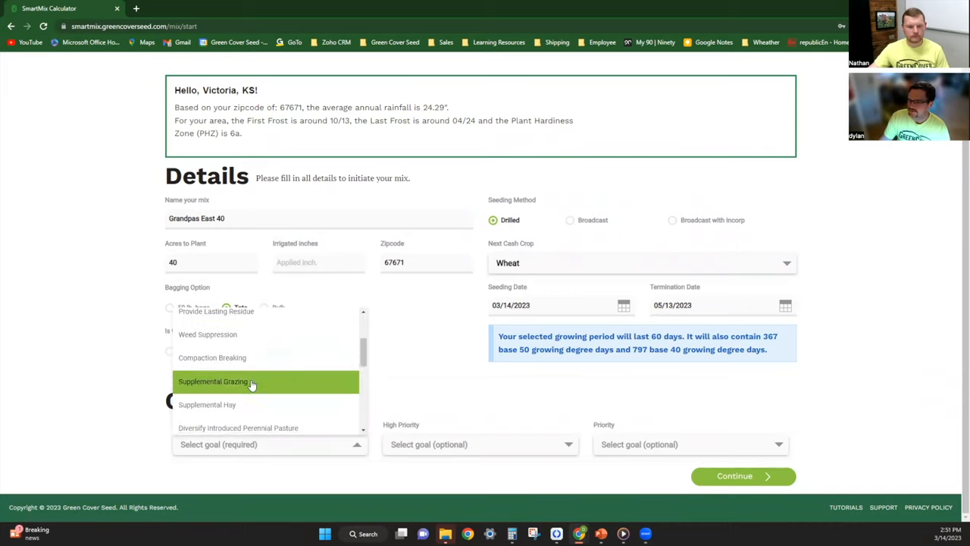
click(251, 381)
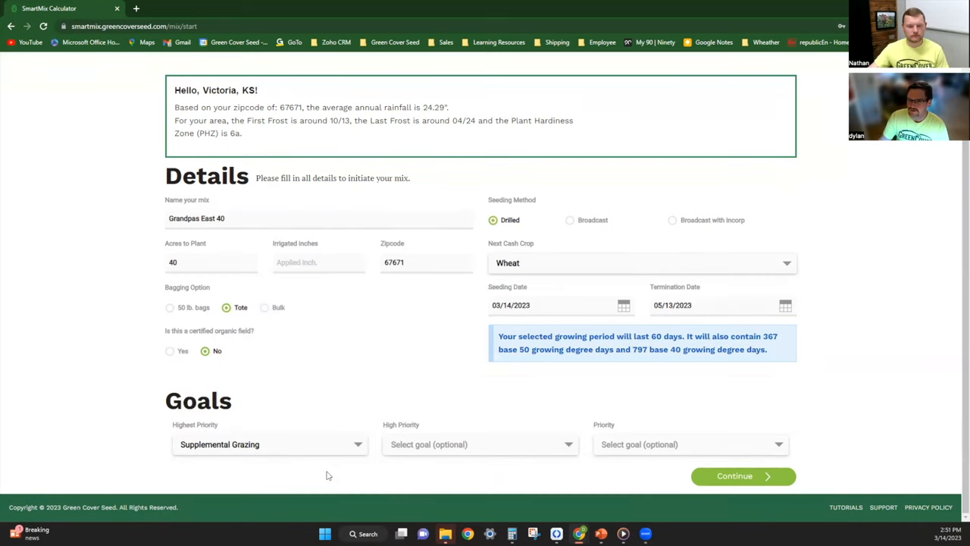
Step: Continue to the Step 2 species page and bring up the Add Species catalogue
click(762, 475)
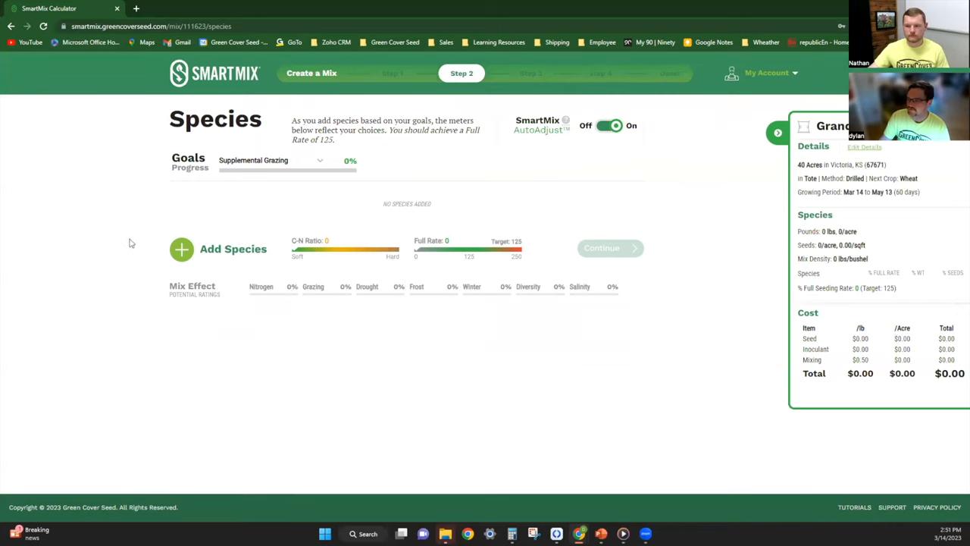
click(182, 253)
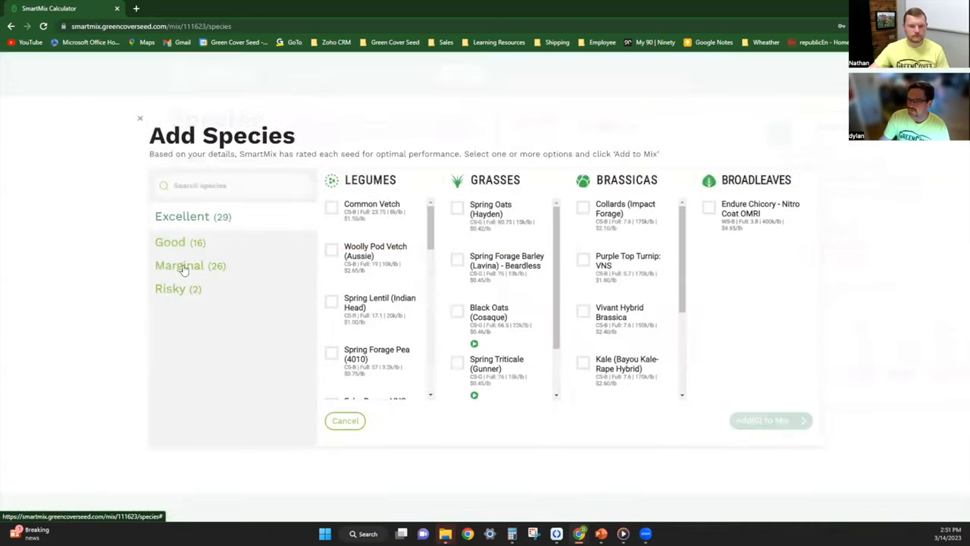
click(345, 421)
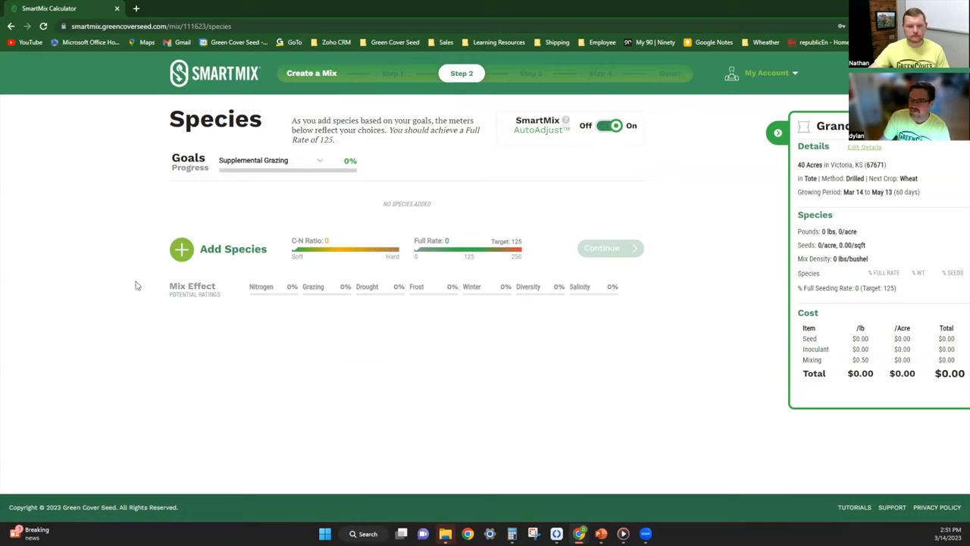
click(181, 250)
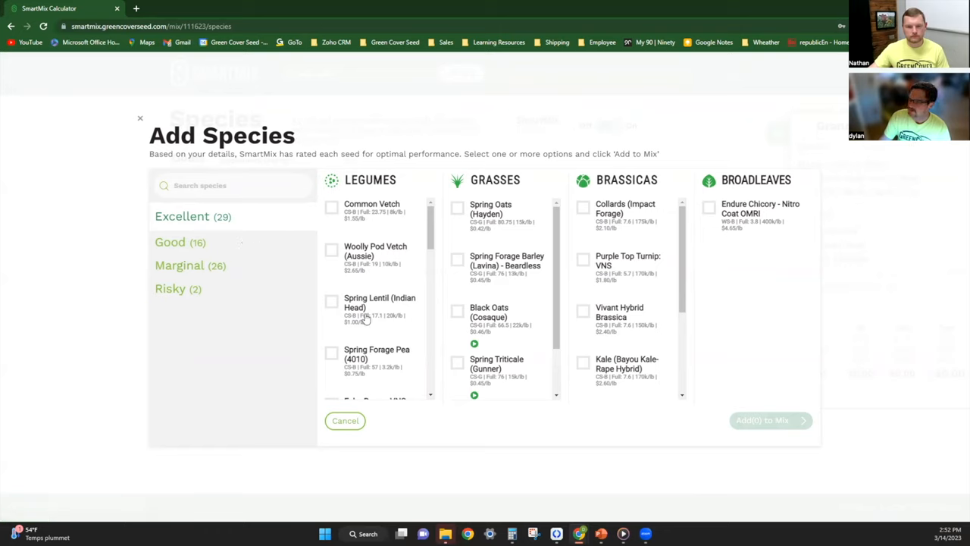
scroll(371, 311, down, 1)
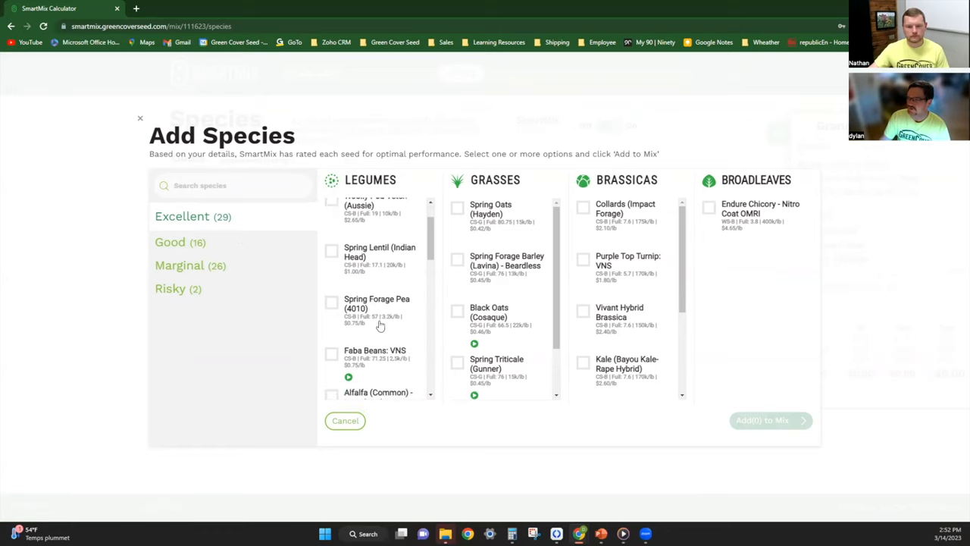
Step: Select Spring Forage Pea, Crimson Clover, Spring Oats (Hayden) and Annual Ryegrass (Tam Tbo)
click(332, 302)
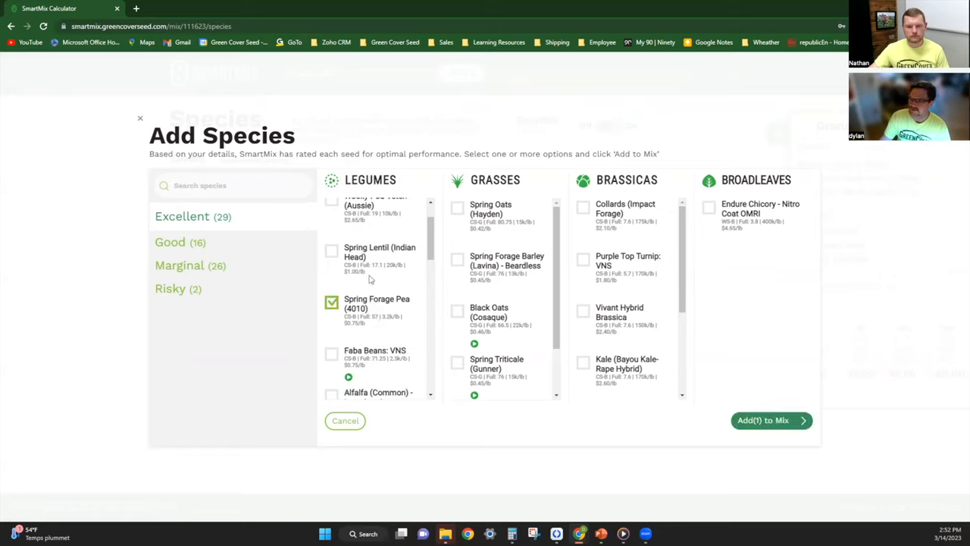
scroll(371, 279, down, 1)
scroll(370, 277, down, 1)
scroll(370, 277, up, 1)
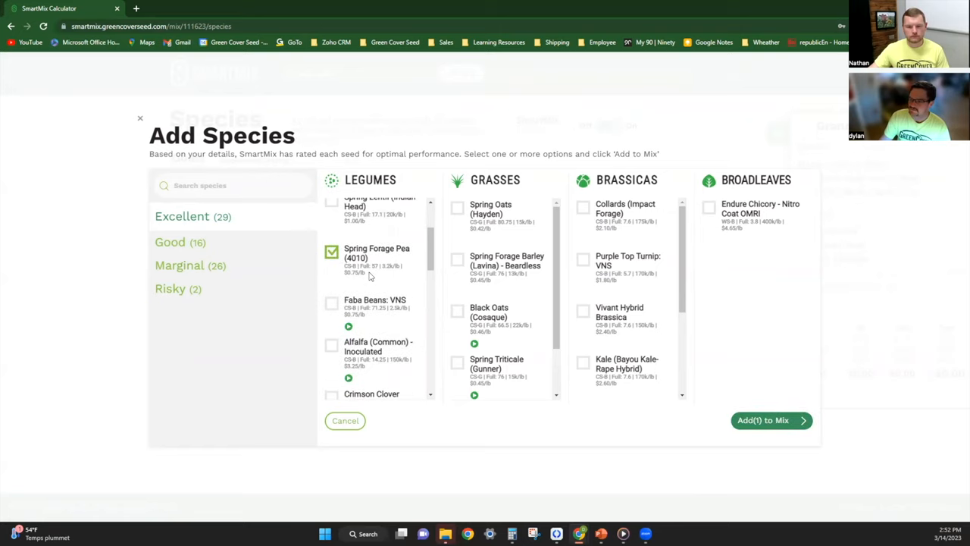
scroll(370, 277, down, 1)
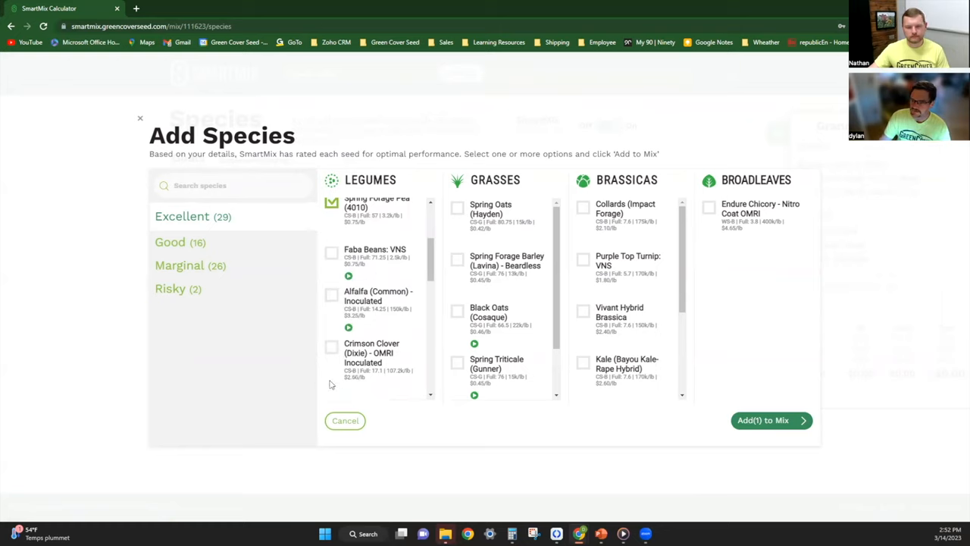
click(331, 350)
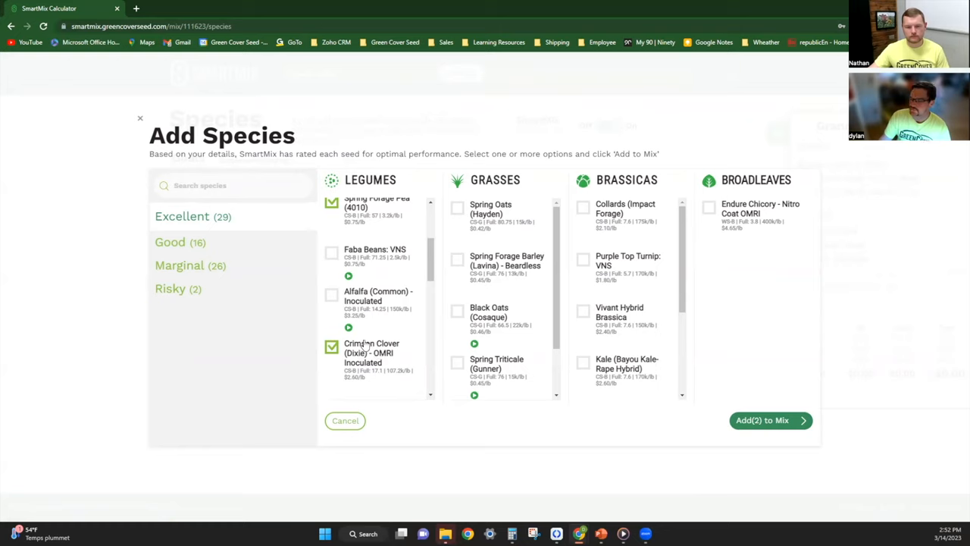
scroll(365, 346, up, 2)
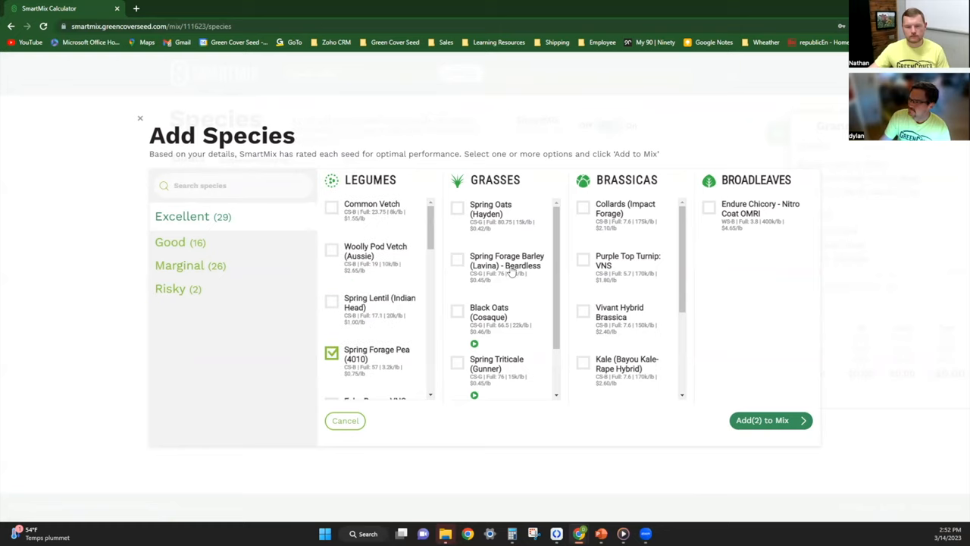
click(457, 209)
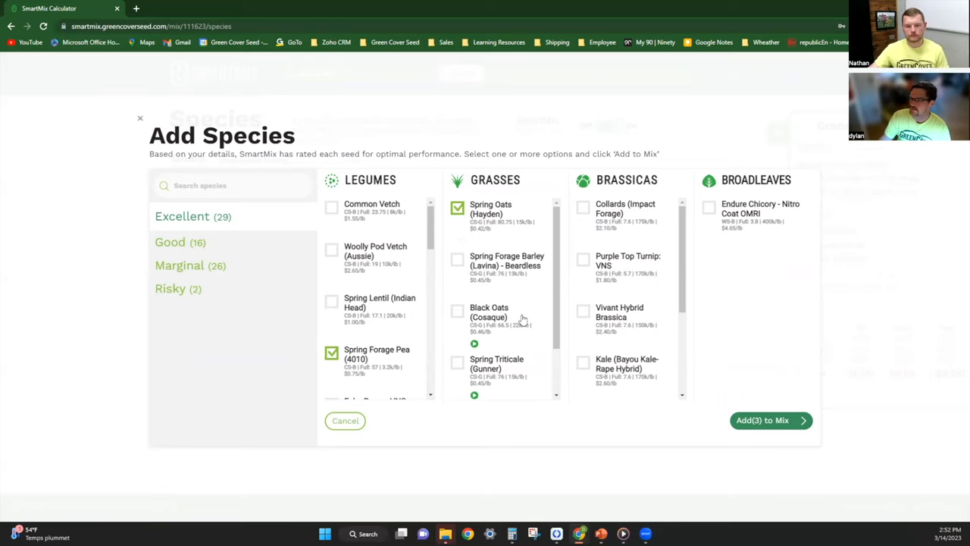
scroll(520, 319, down, 2)
scroll(506, 321, up, 1)
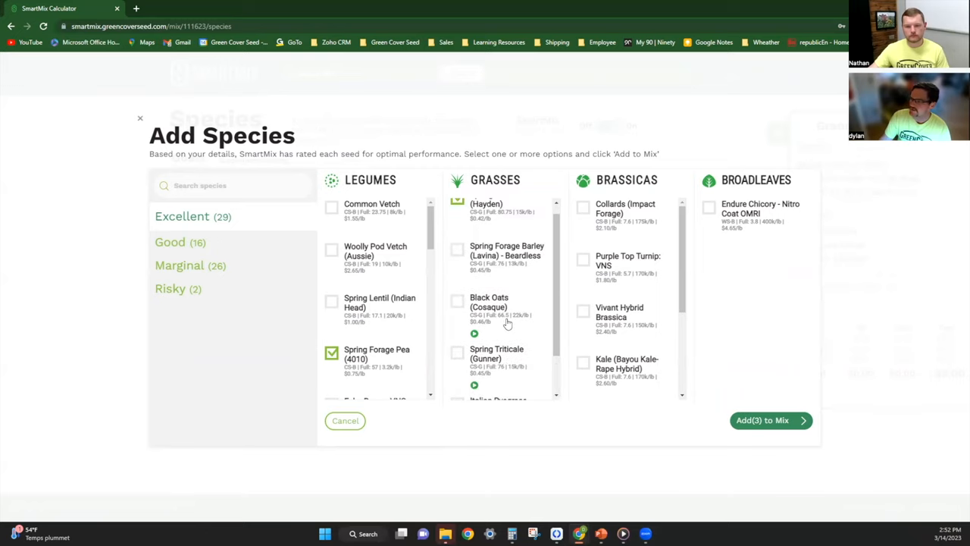
scroll(506, 321, up, 1)
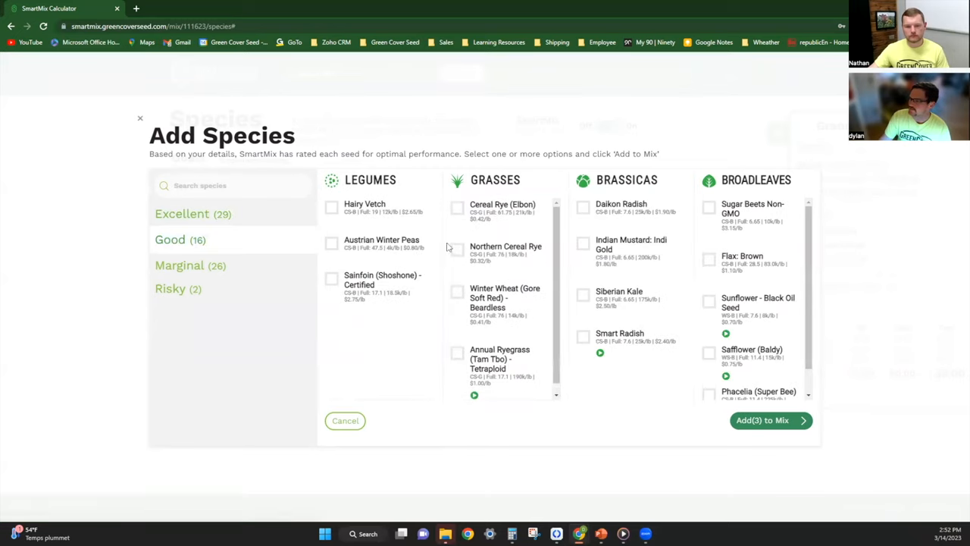
click(457, 352)
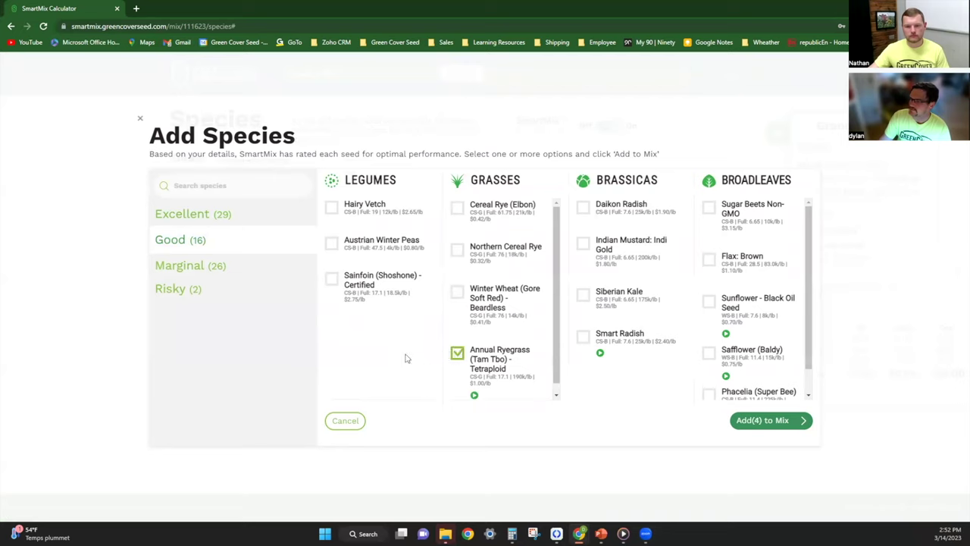
click(194, 216)
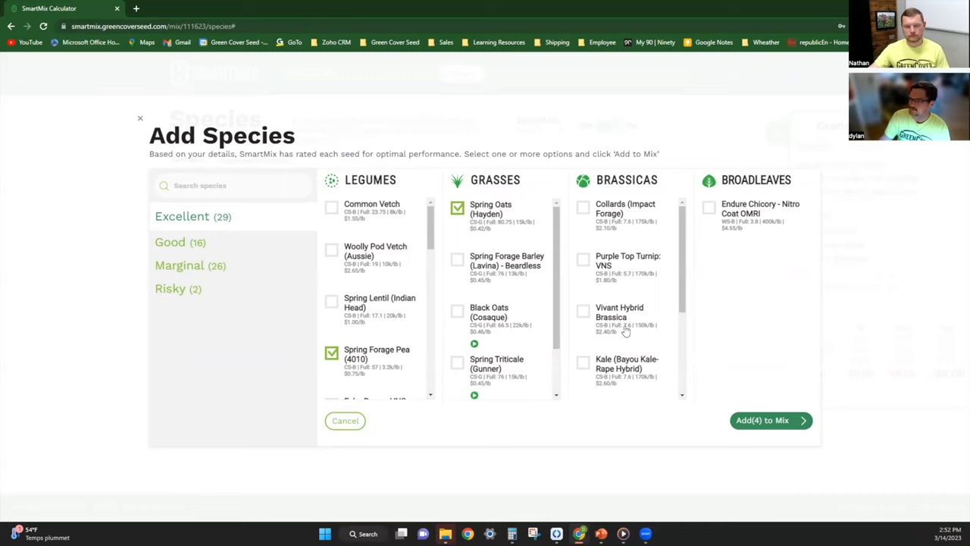
Step: Select Collards (Impact Forage), Kale (Bayou Kale-Rape Hybrid) and Flax: Brown, reaching seven species
click(586, 210)
click(584, 364)
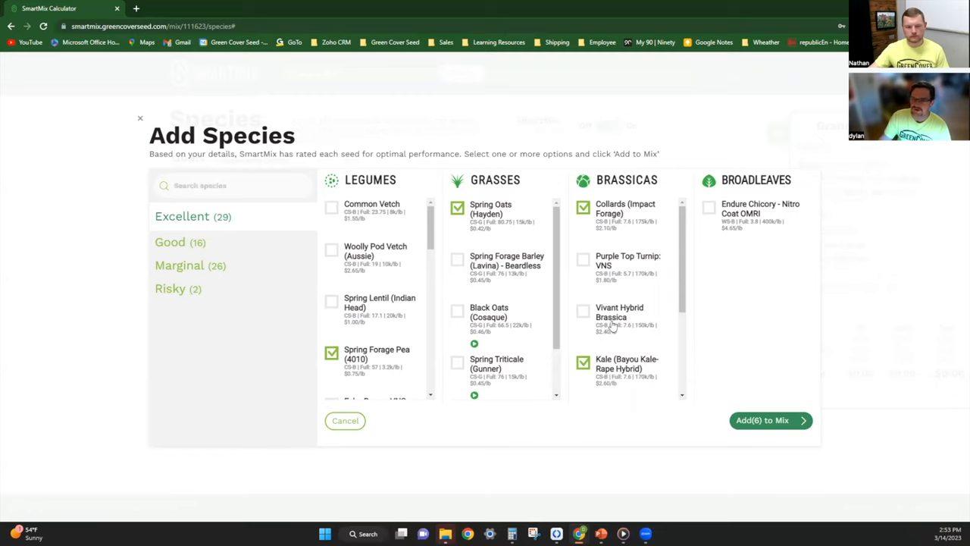
click(196, 243)
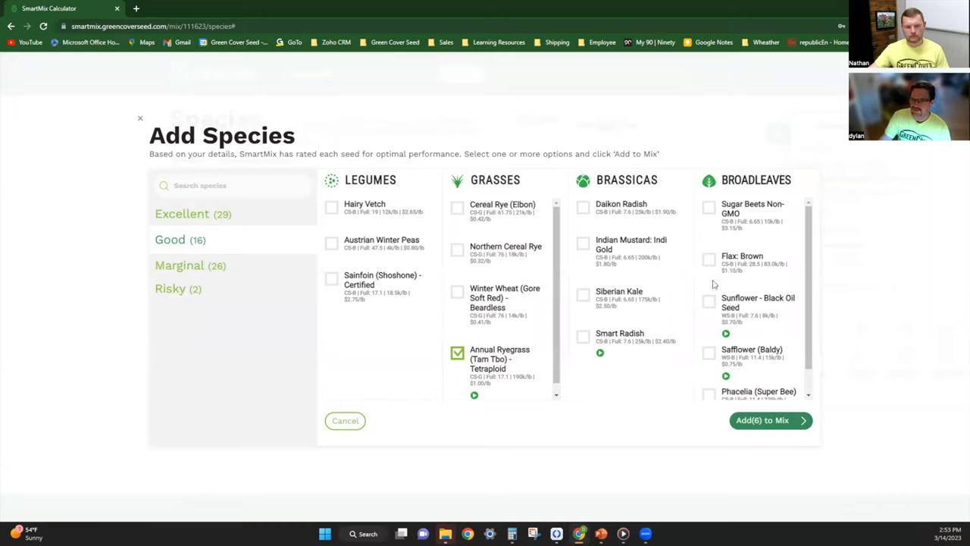
click(713, 272)
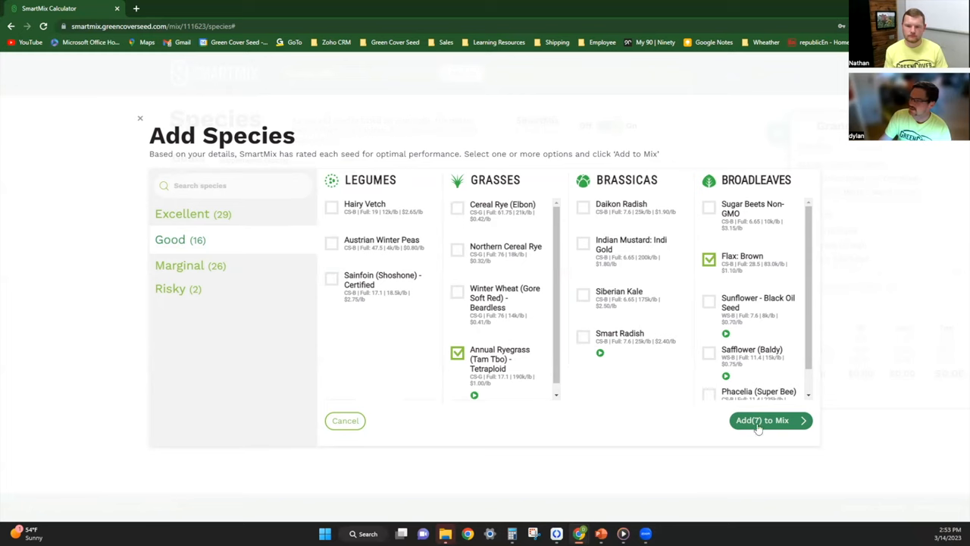
Step: Add the seven chosen species to the mix table (full rate 126, $1,617.60)
click(758, 421)
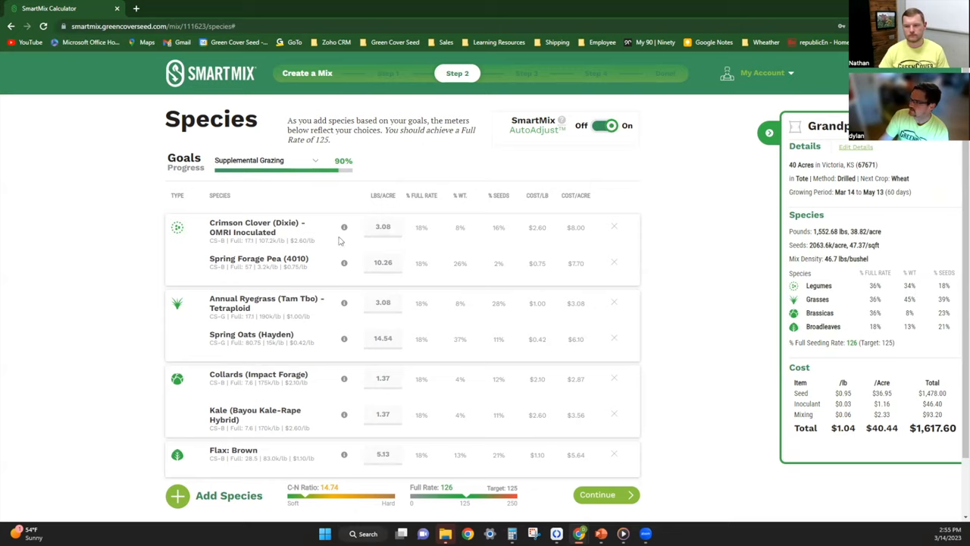
Step: Turn SmartMix AutoAdjust off and set clover 2, pea 8, ryegrass 2 and oats 30 lbs/acre
click(602, 124)
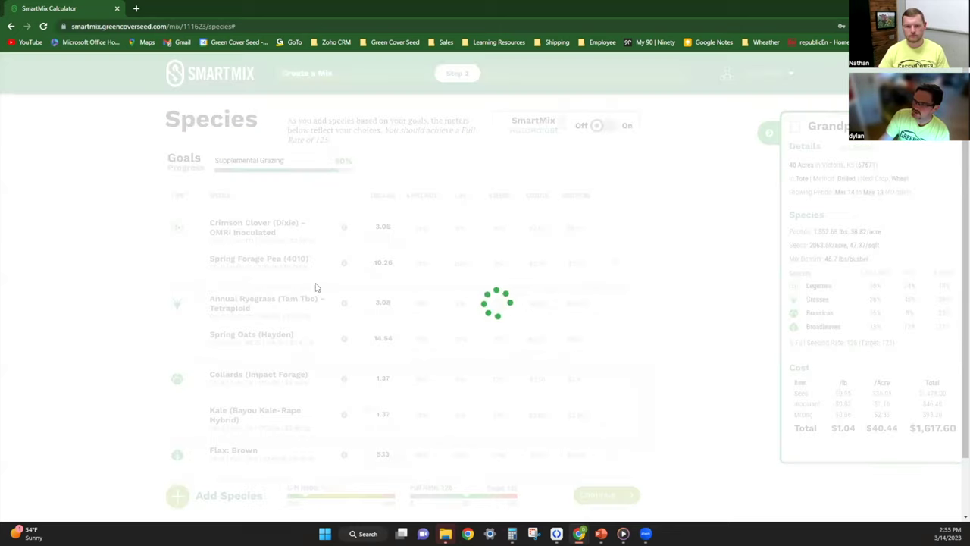
click(383, 227)
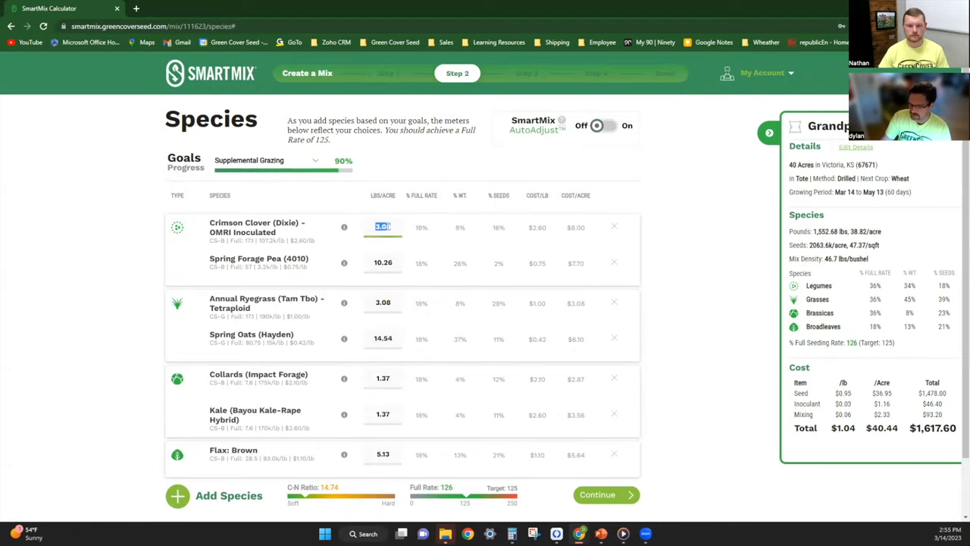
text(2)
key(Tab)
text(8)
key(Tab)
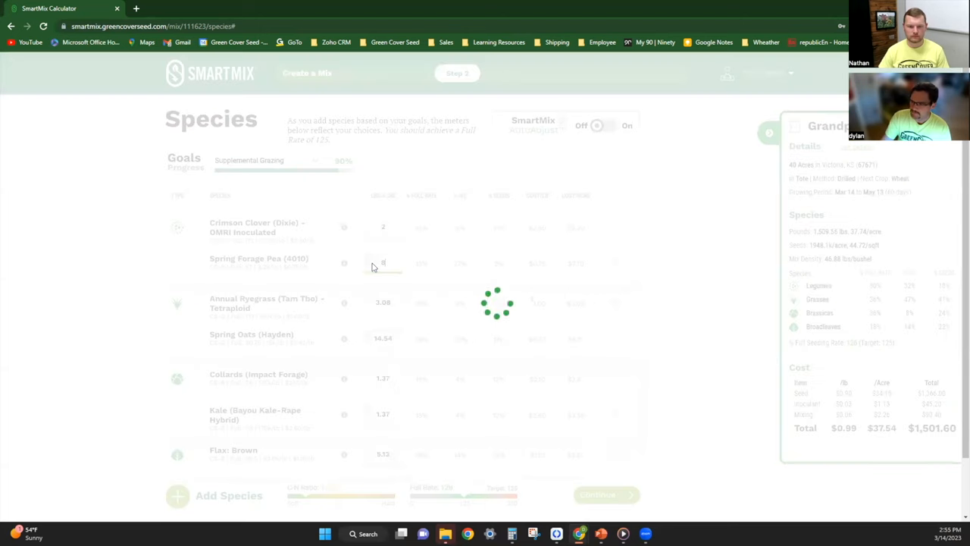
double_click(386, 303)
text(2)
key(Tab)
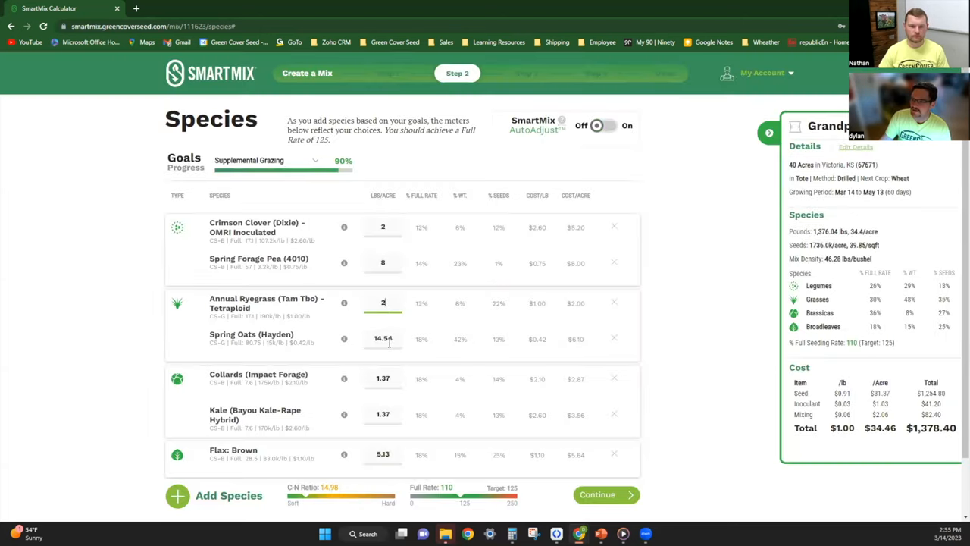
double_click(386, 339)
text(30)
key(Tab)
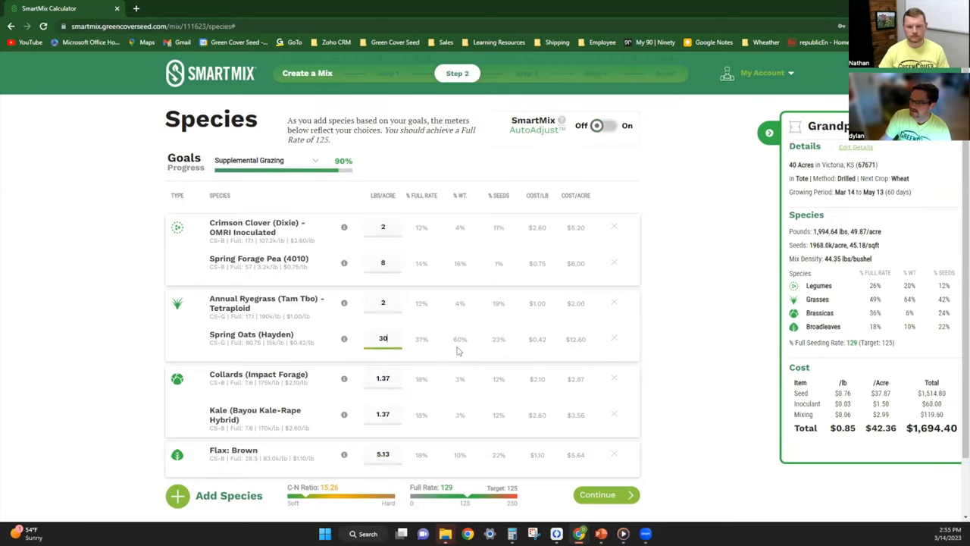
Step: Set collards 1, kale 0.5 and flax 3 lbs/acre, bringing the full rate to 106
click(383, 379)
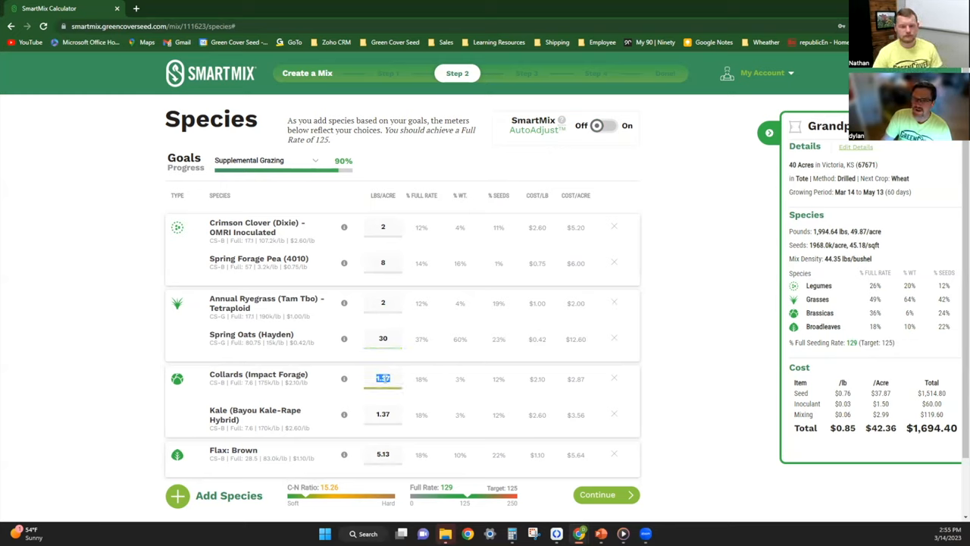
text(1)
key(Tab)
text(0.5)
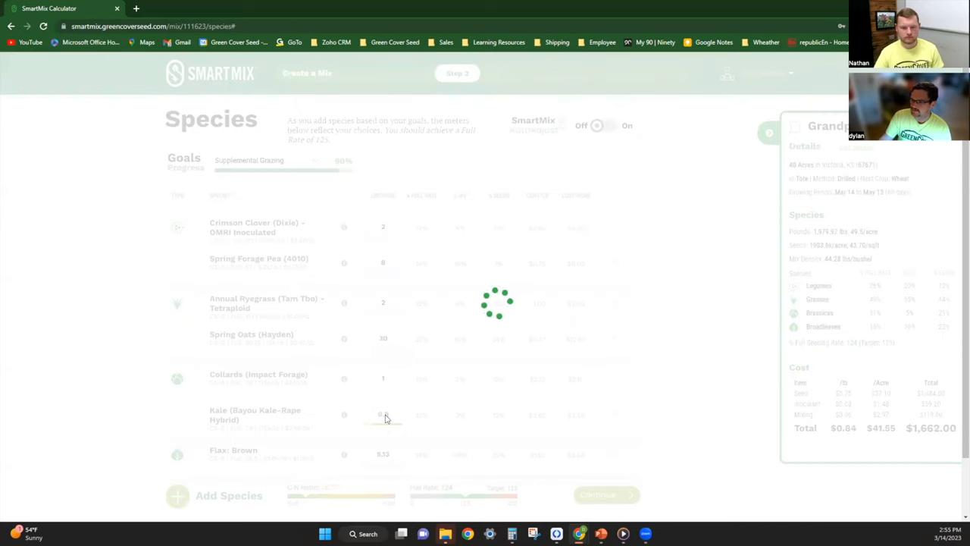
key(Tab)
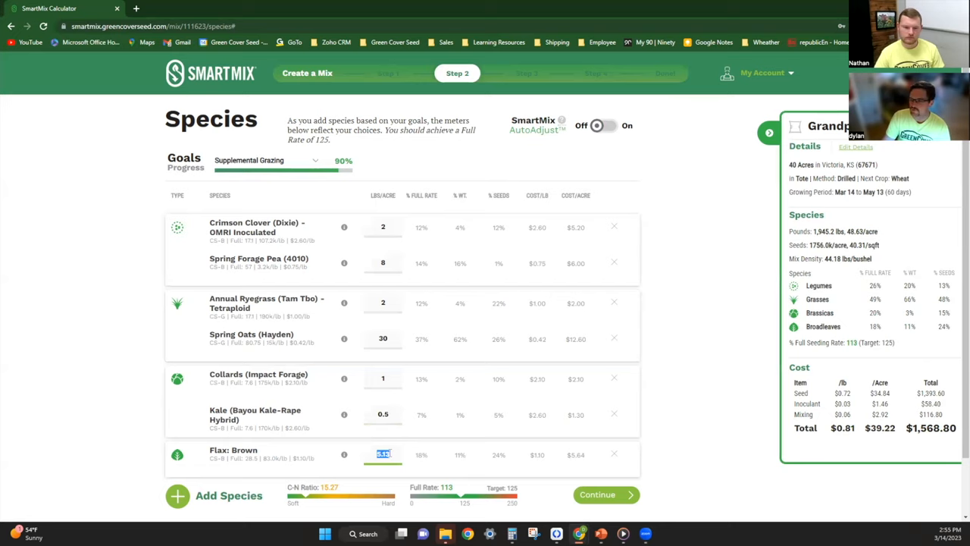
text(3)
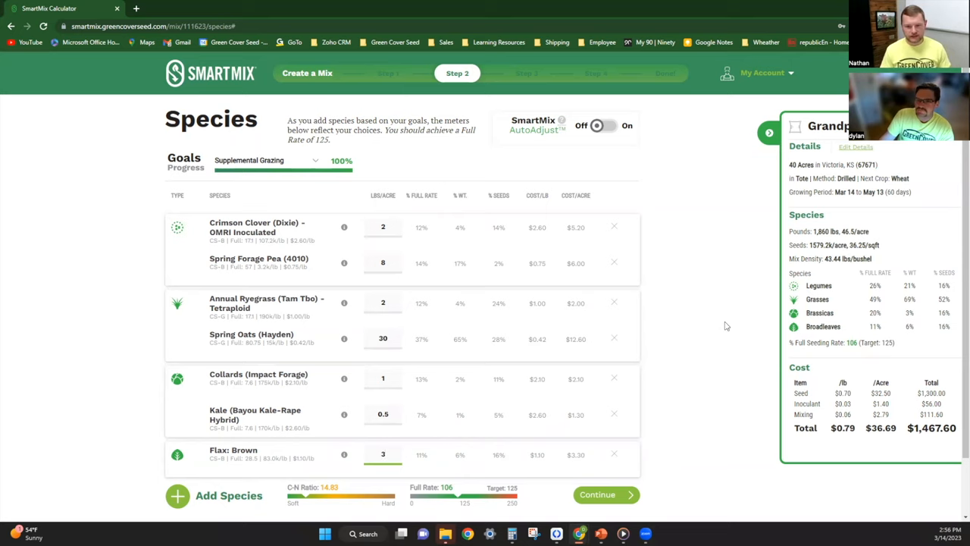
scroll(725, 326, down, 1)
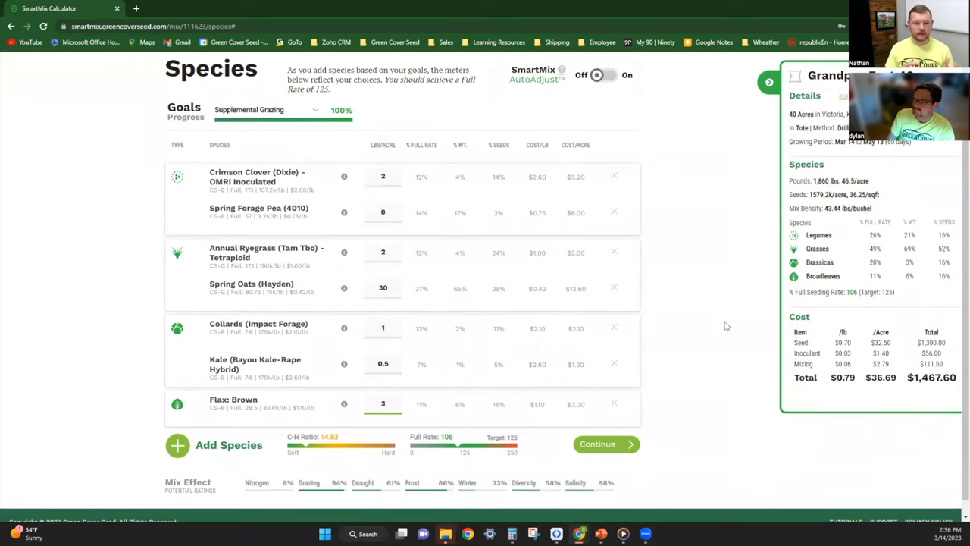